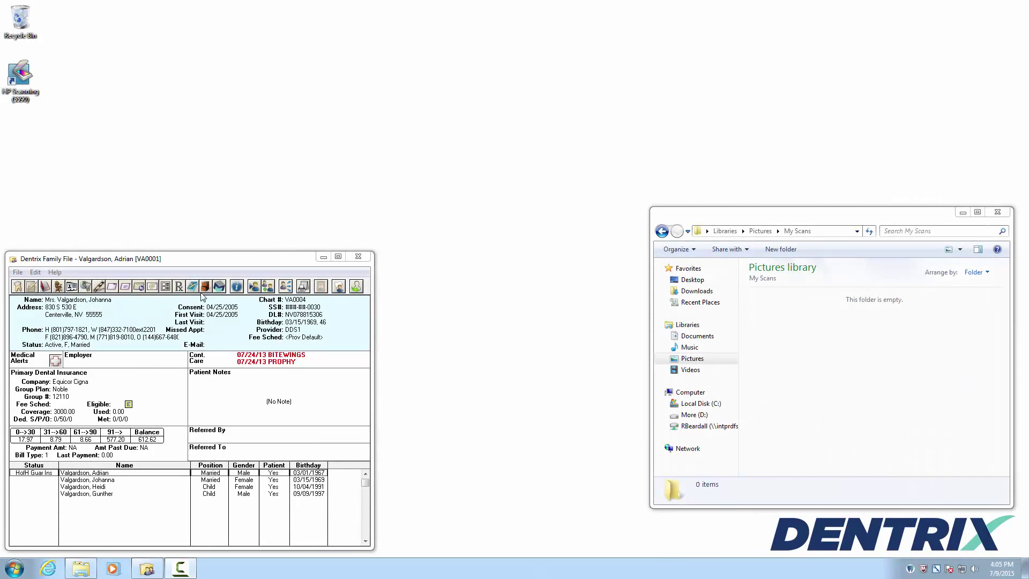
Set auto-acquire defaults: Miscellaneous type, 'Auto Acquire' description, no Document Information display.
click(205, 287)
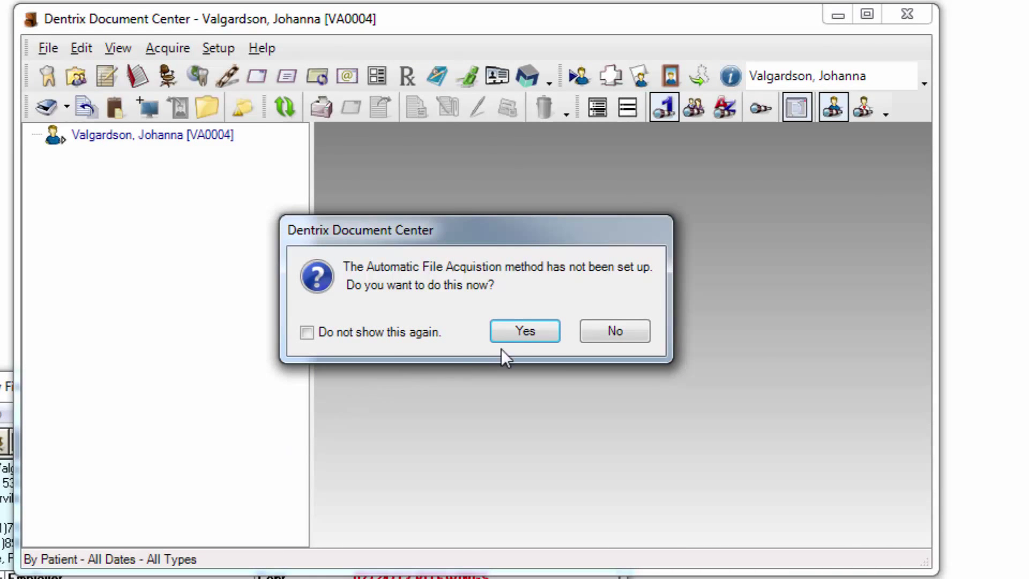
click(558, 339)
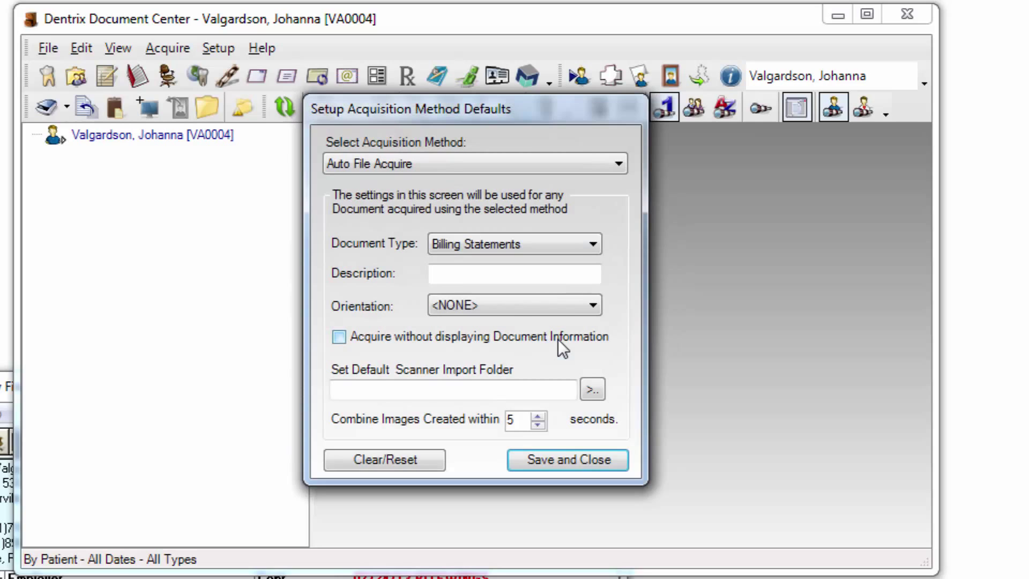
click(532, 247)
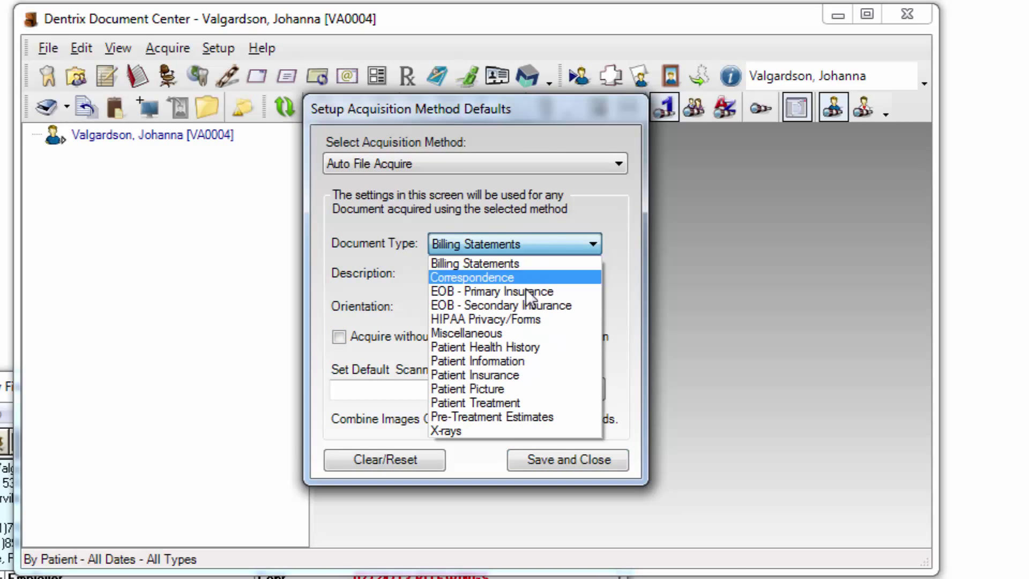
click(526, 333)
click(523, 277)
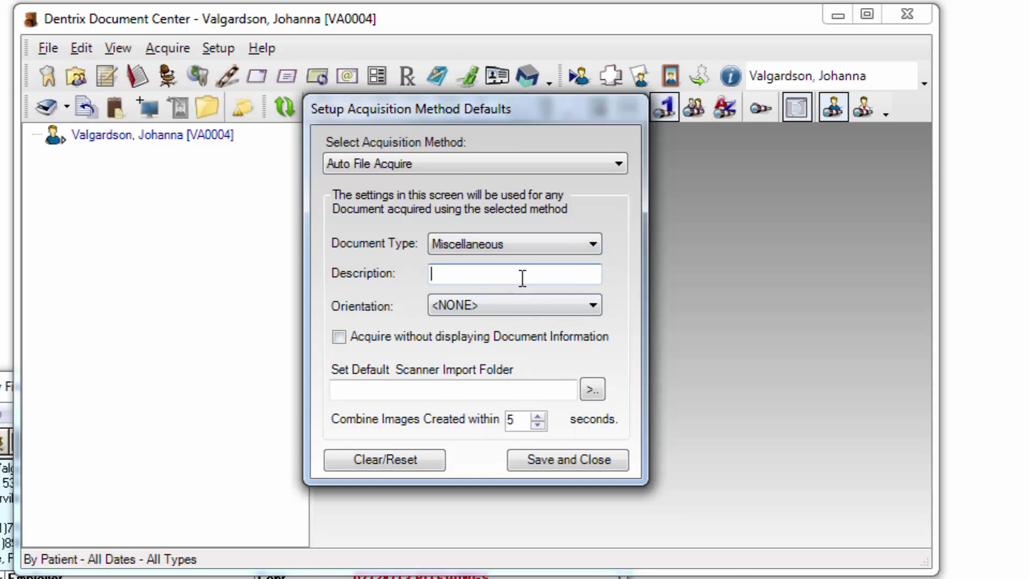
text(Auto A)
text(cquire)
click(491, 335)
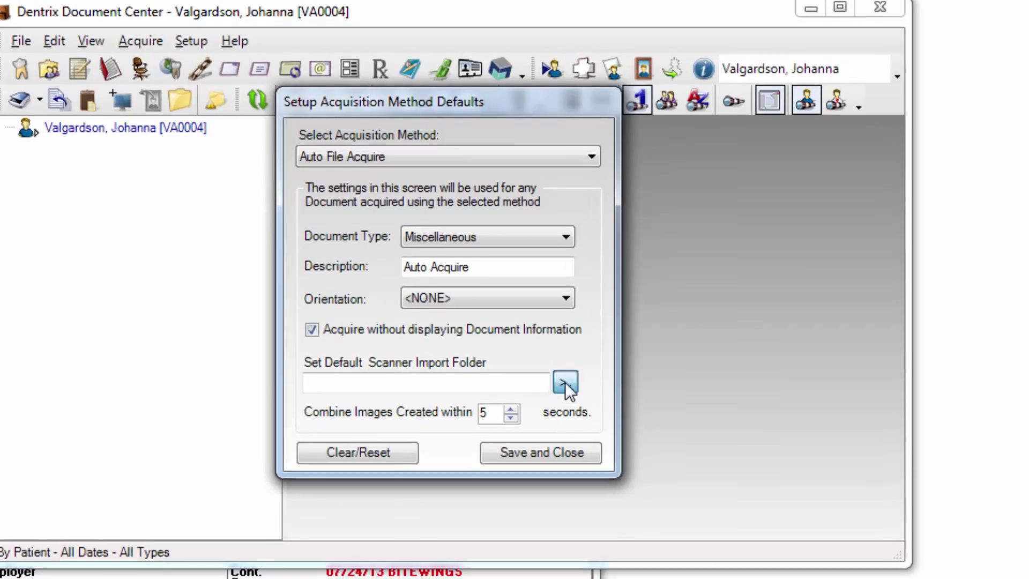
Choose Libraries > Pictures > My Pictures > My Scans as the scanner import folder.
click(593, 391)
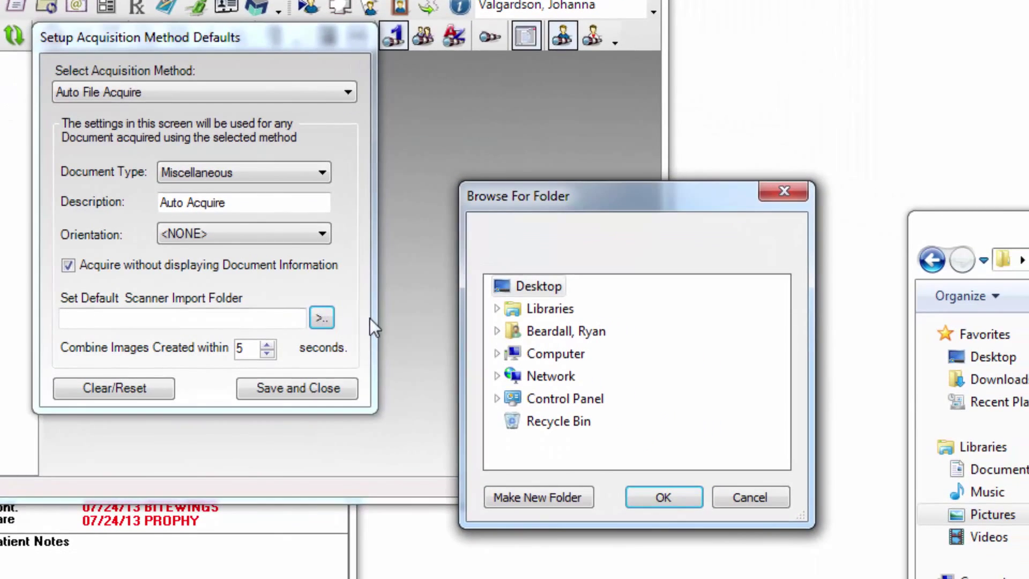
click(496, 309)
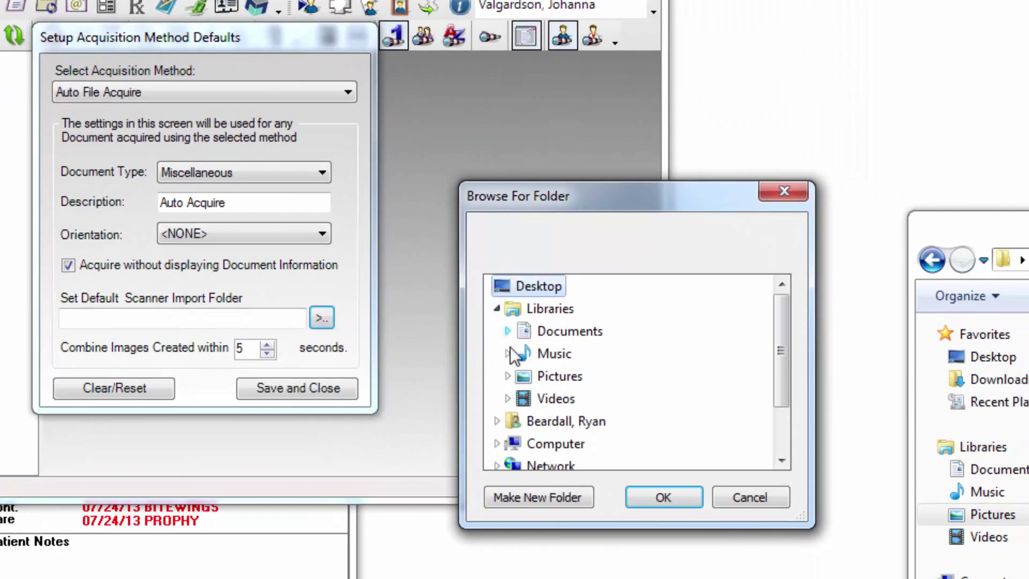
click(507, 376)
click(517, 400)
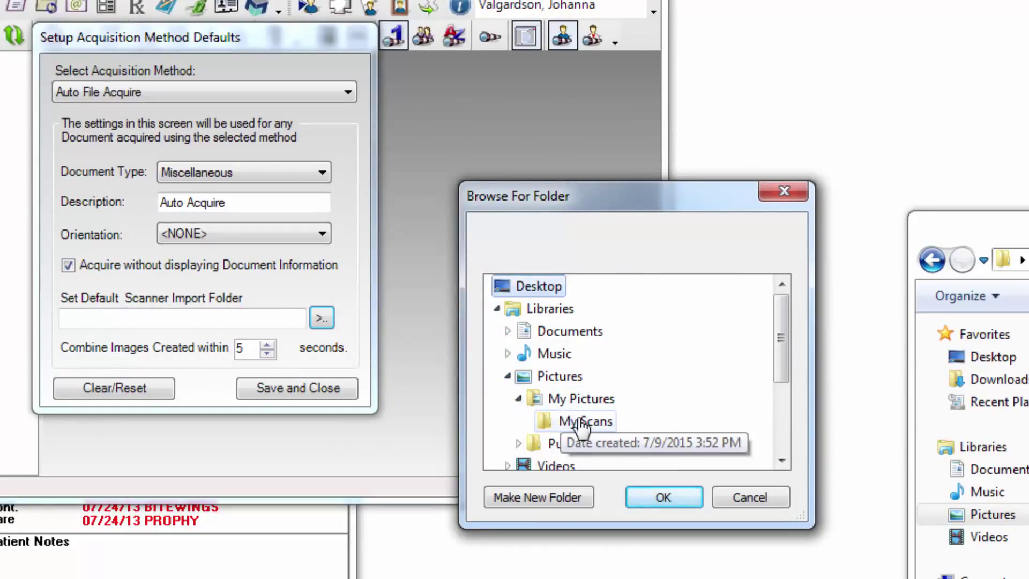
click(583, 422)
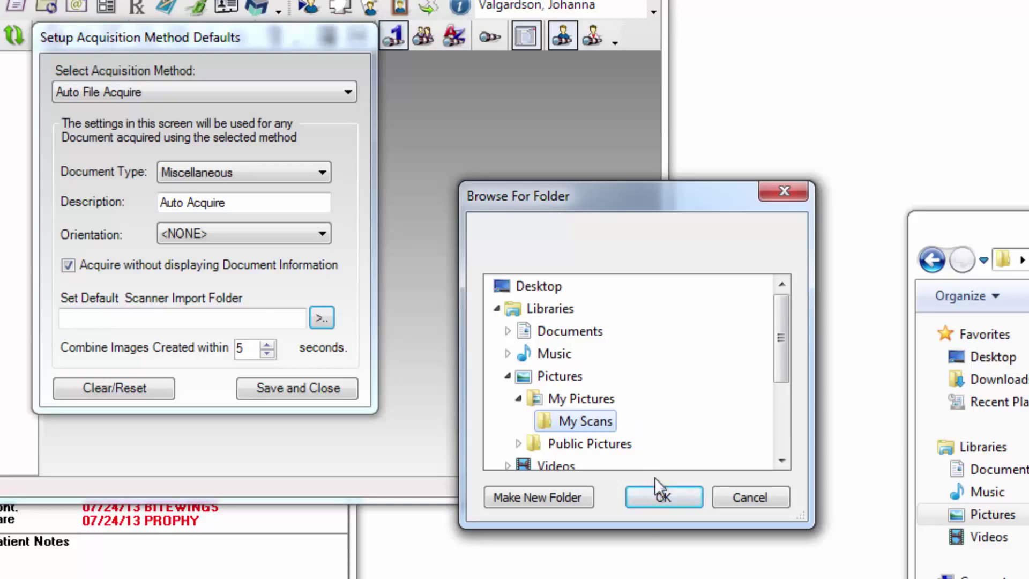
click(658, 491)
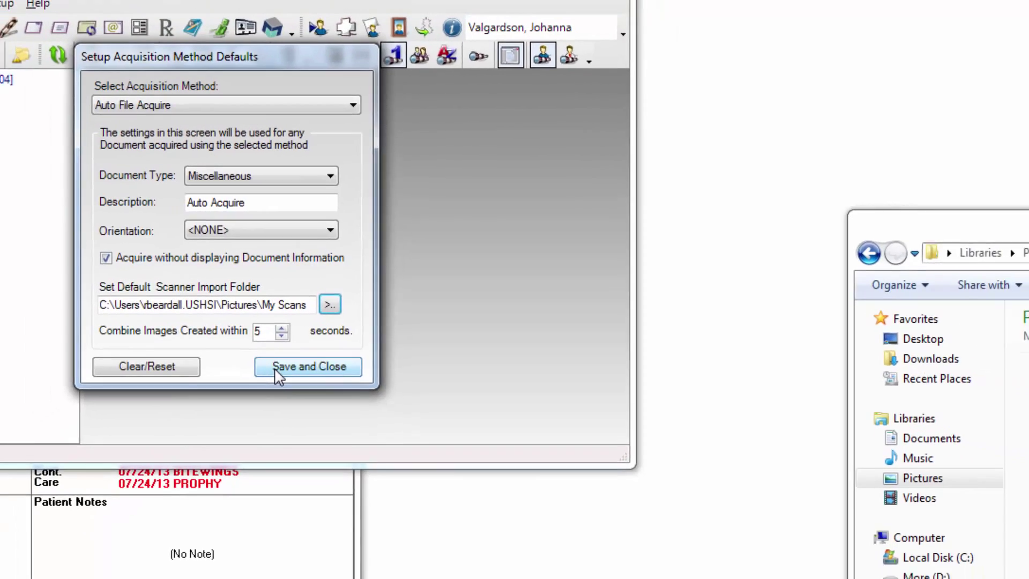
Save the acquisition defaults and launch HP Scanning with Picture to File selected.
click(259, 390)
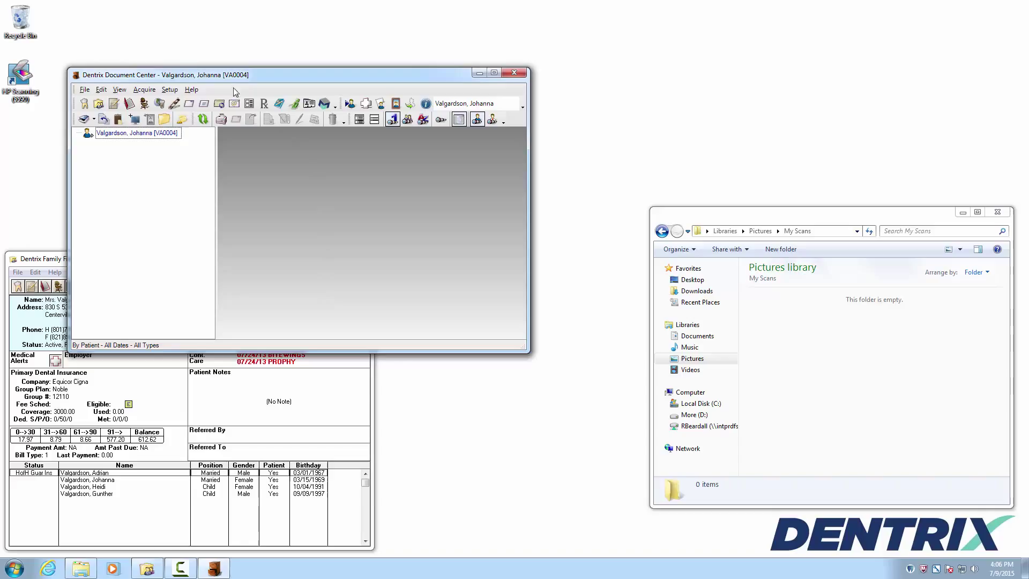
double_click(24, 78)
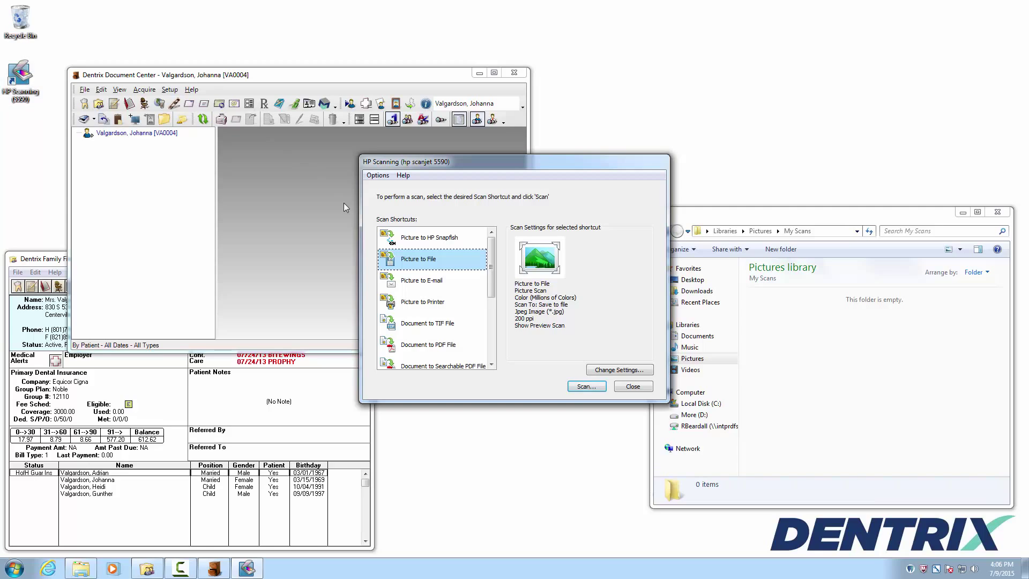
mouse_move(418, 259)
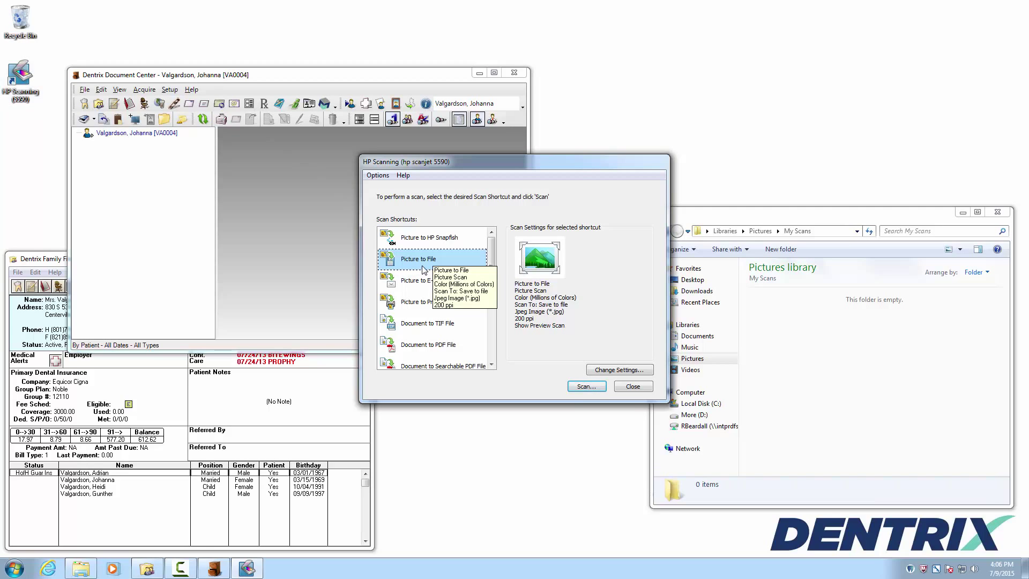
Scan the page and save it as a JPEG in the My Scans folder.
click(586, 386)
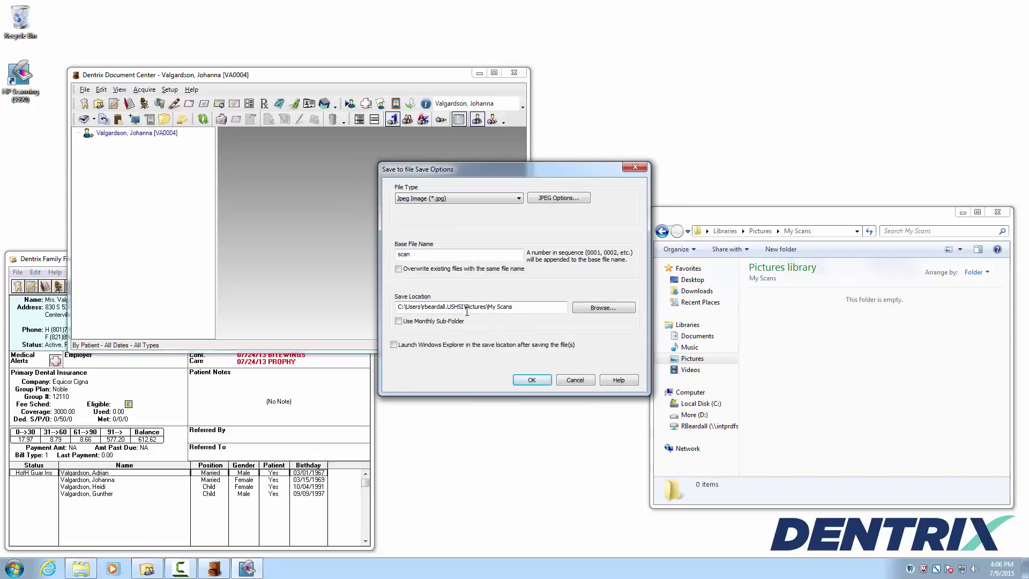
click(540, 383)
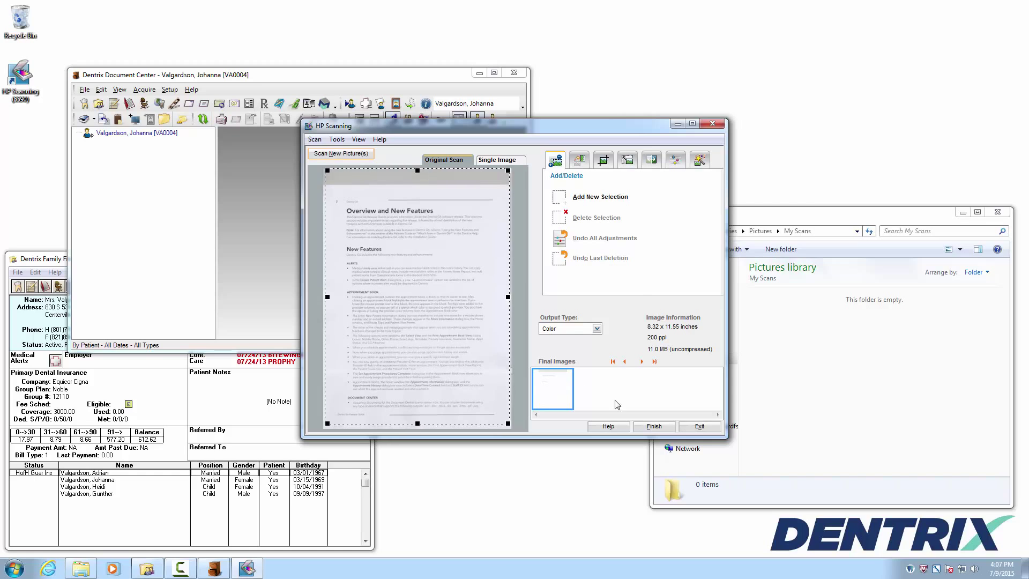
click(649, 429)
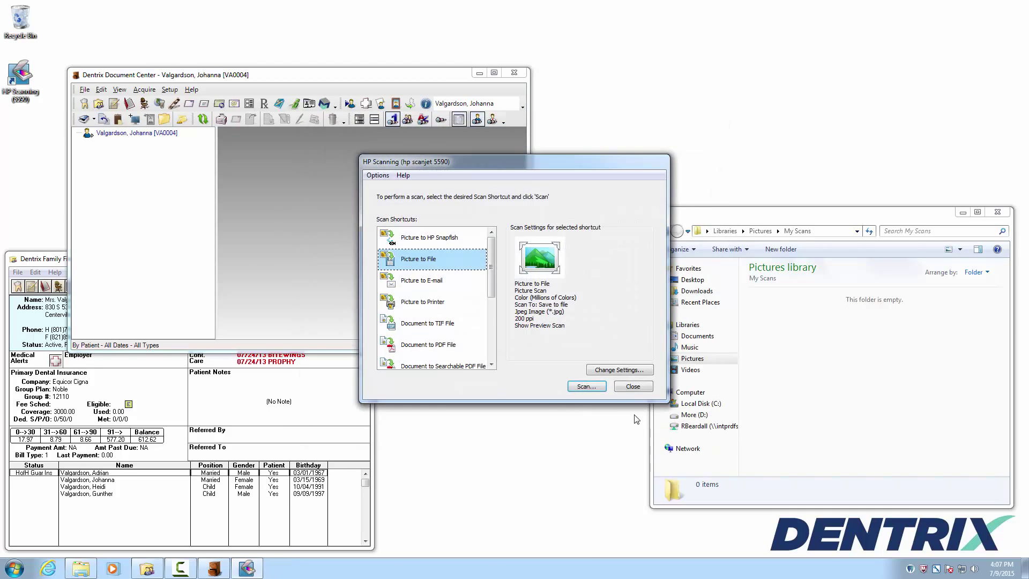
Close HP Scanning and edit the filed Miscellaneous 'Auto Acquire' document's information.
click(630, 391)
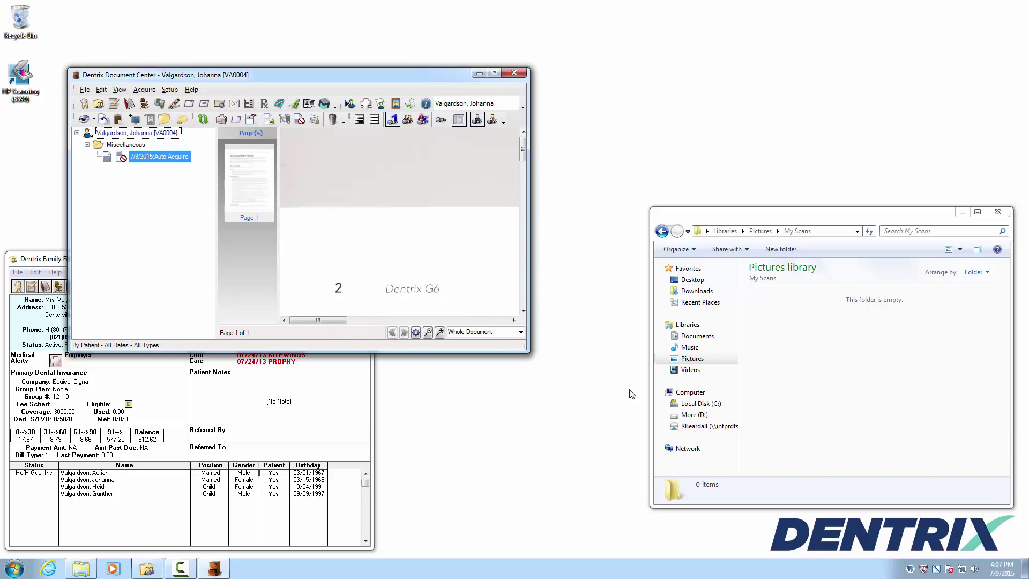
right_click(172, 158)
click(180, 165)
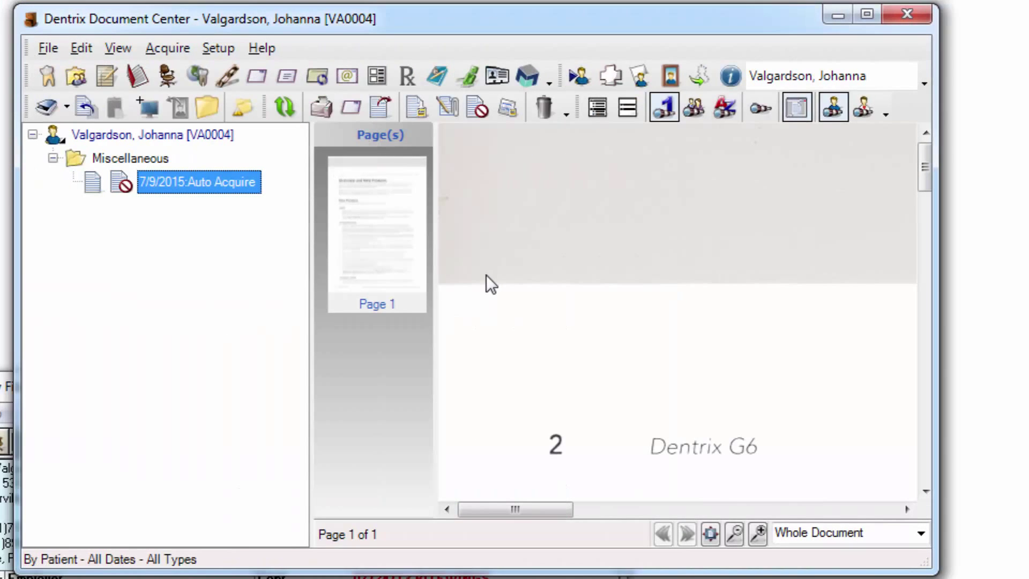
Set Auto File Acquire as the default method in Acquisition Method Defaults.
click(231, 48)
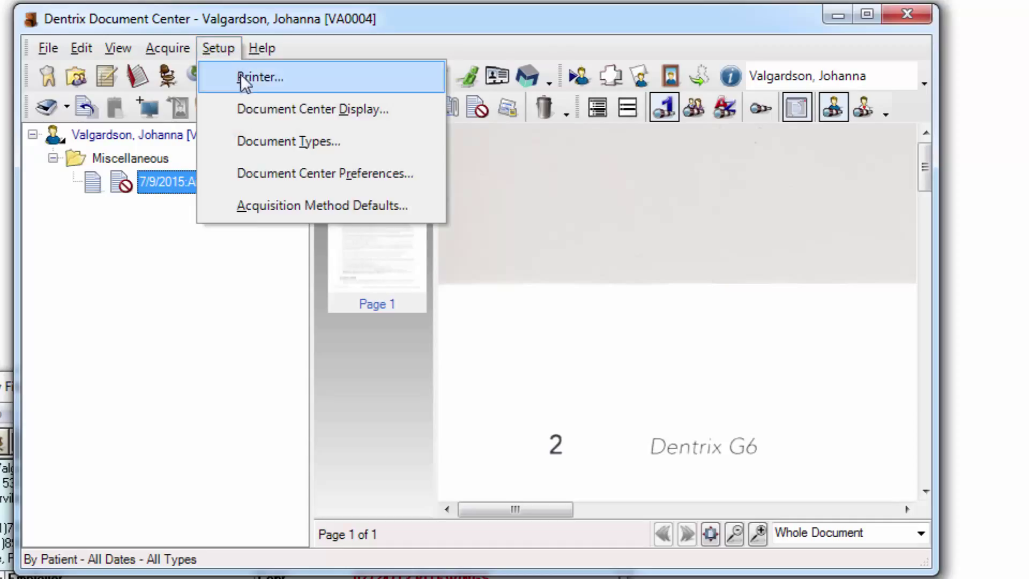
click(256, 206)
click(426, 172)
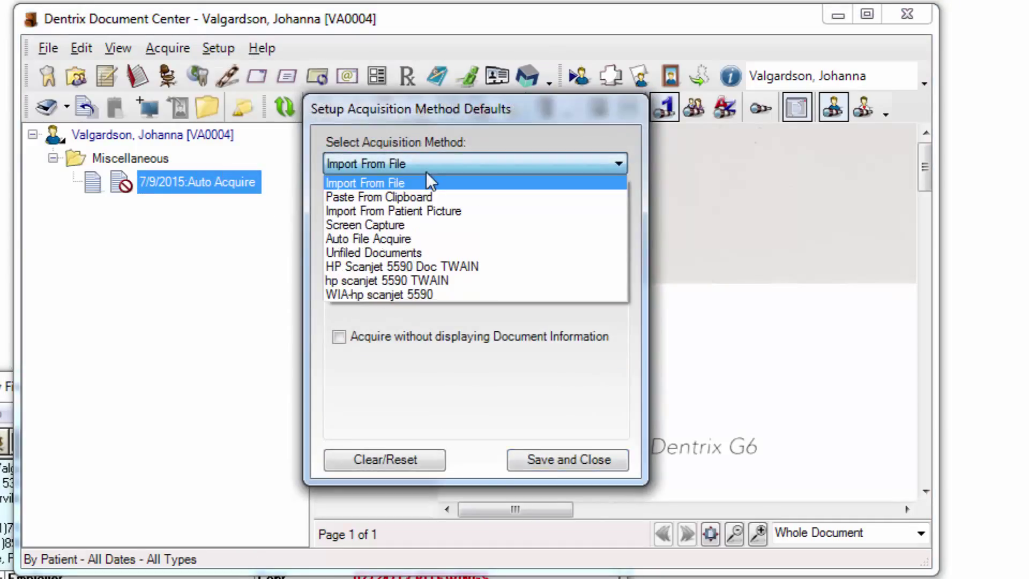
click(433, 238)
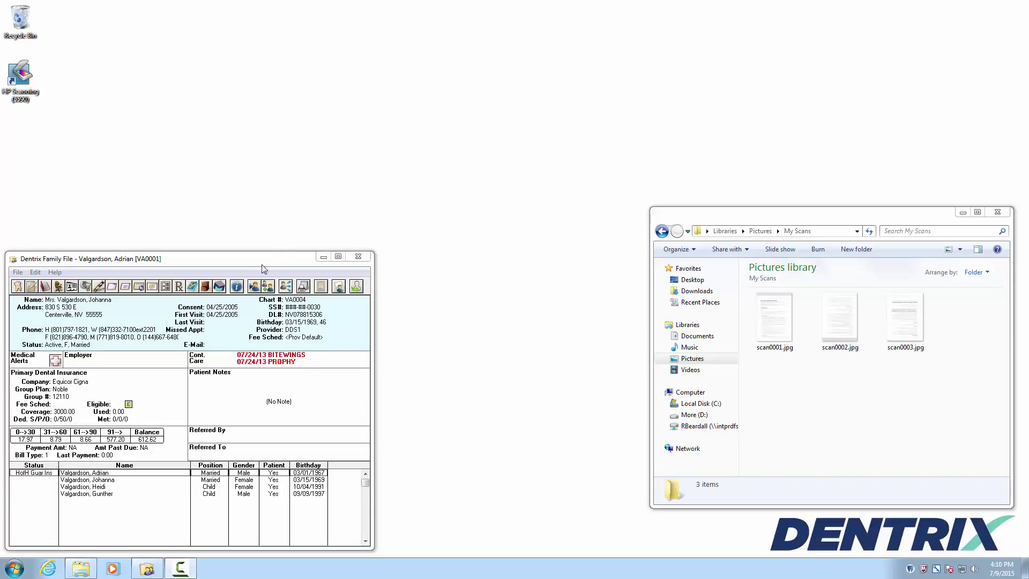
Relaunch Document Center for the patient and list the unfiled documents.
click(219, 287)
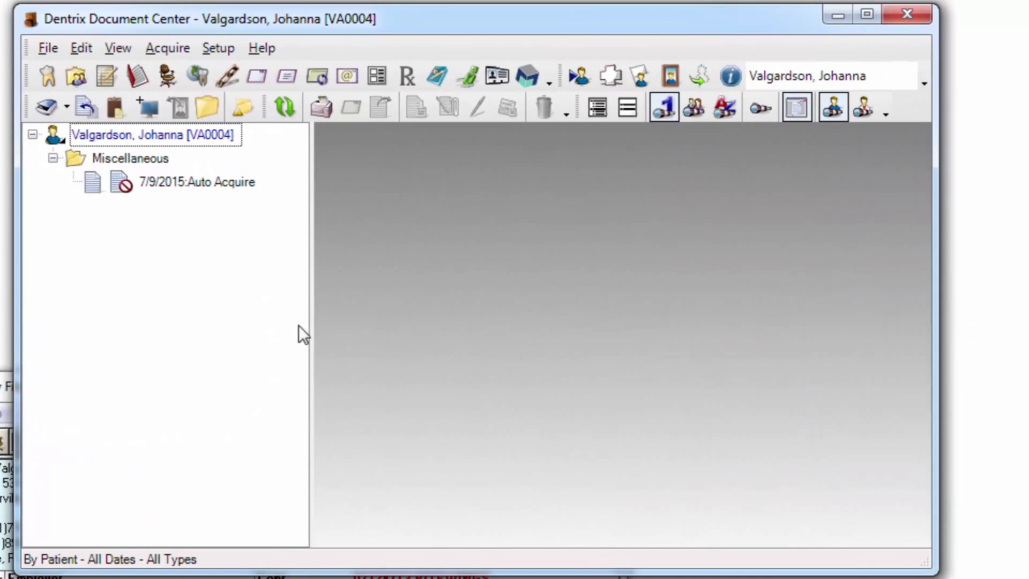
click(185, 49)
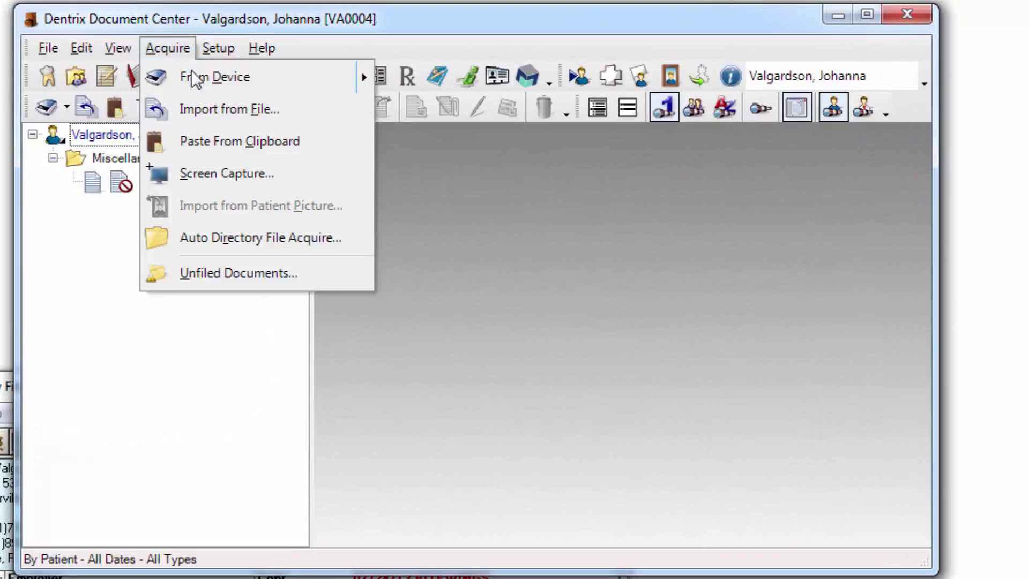
click(246, 276)
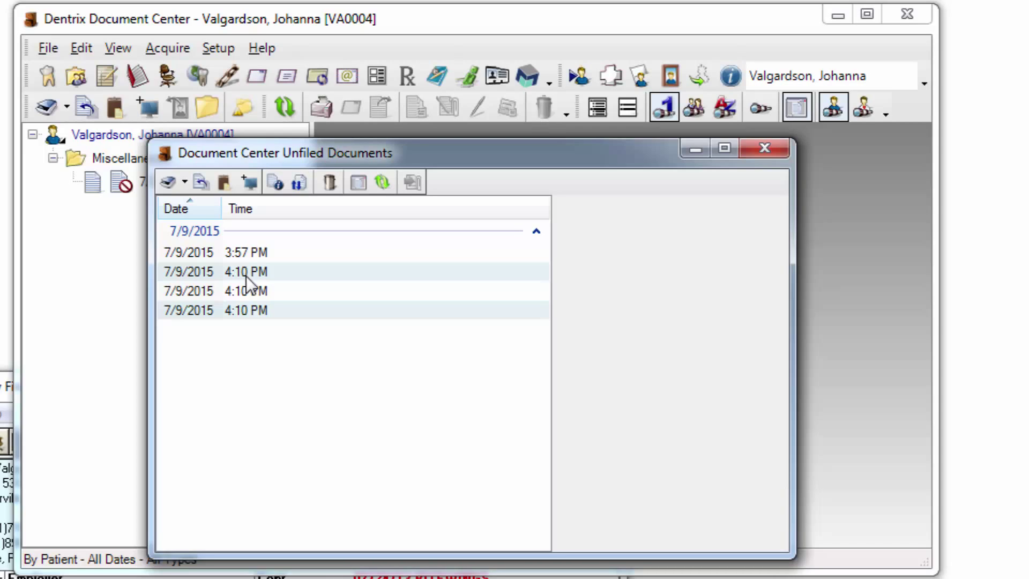
Attach the first 4:10 PM unfiled scan to the patient as Miscellaneous.
click(247, 276)
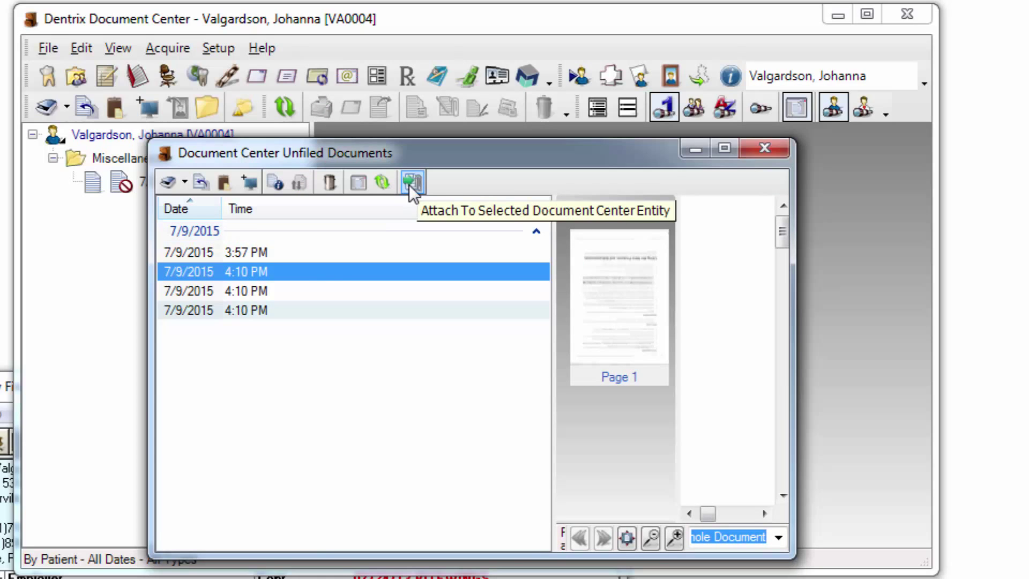
click(411, 184)
click(384, 285)
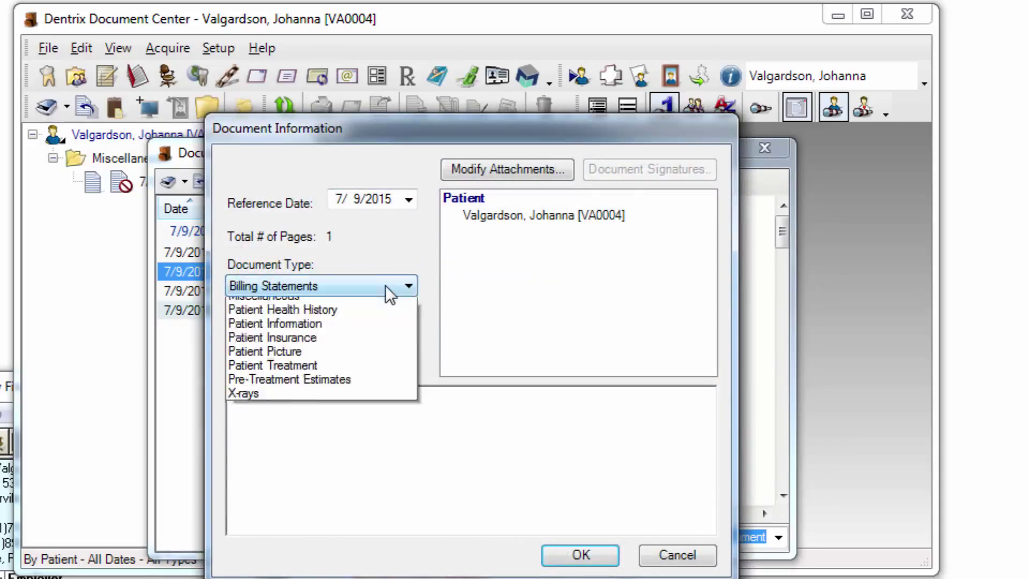
click(378, 375)
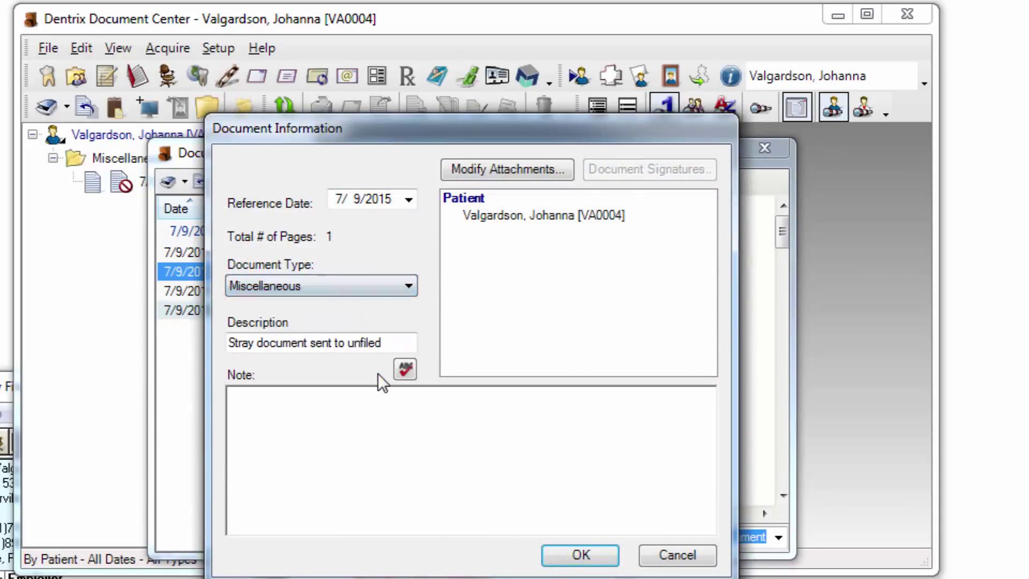
click(565, 553)
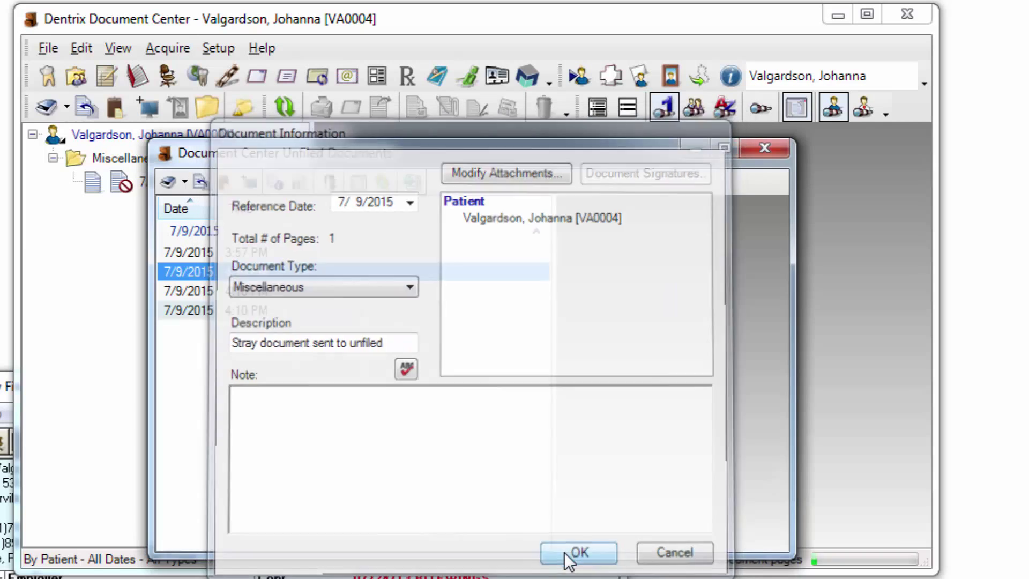
Attach the second 4:10 PM scan as Miscellaneous, then return to the patient's documents.
click(316, 272)
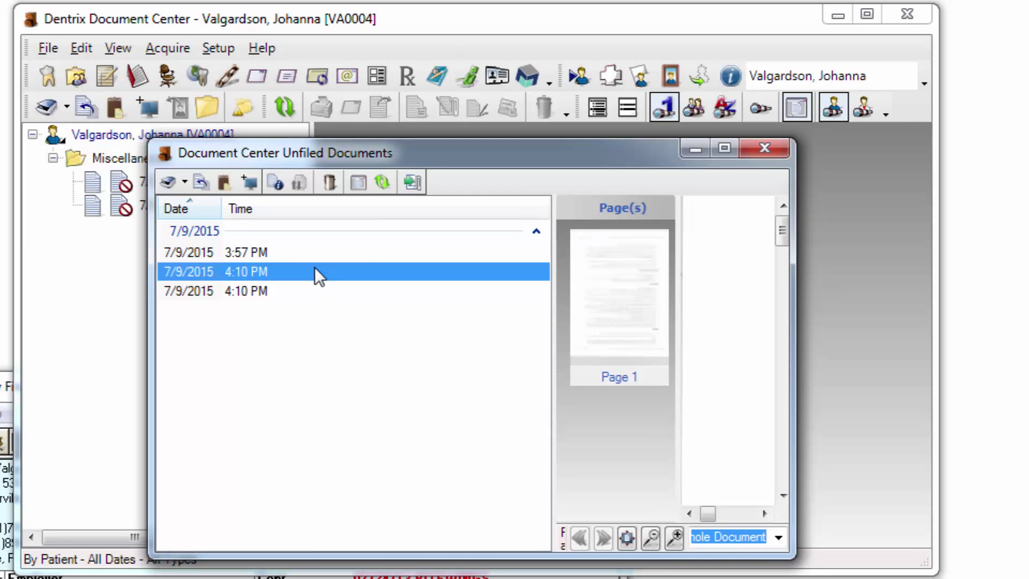
click(413, 181)
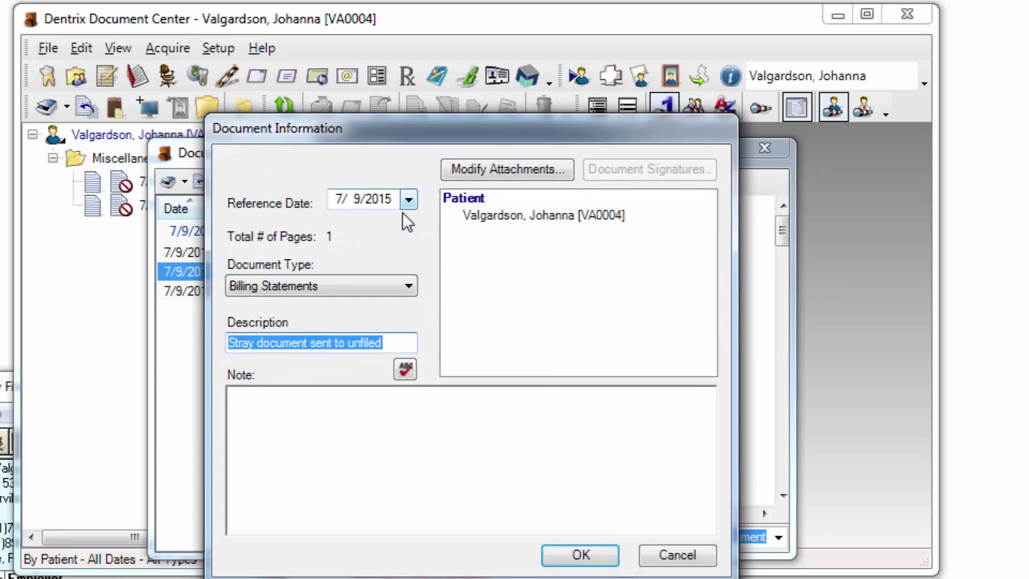
click(389, 287)
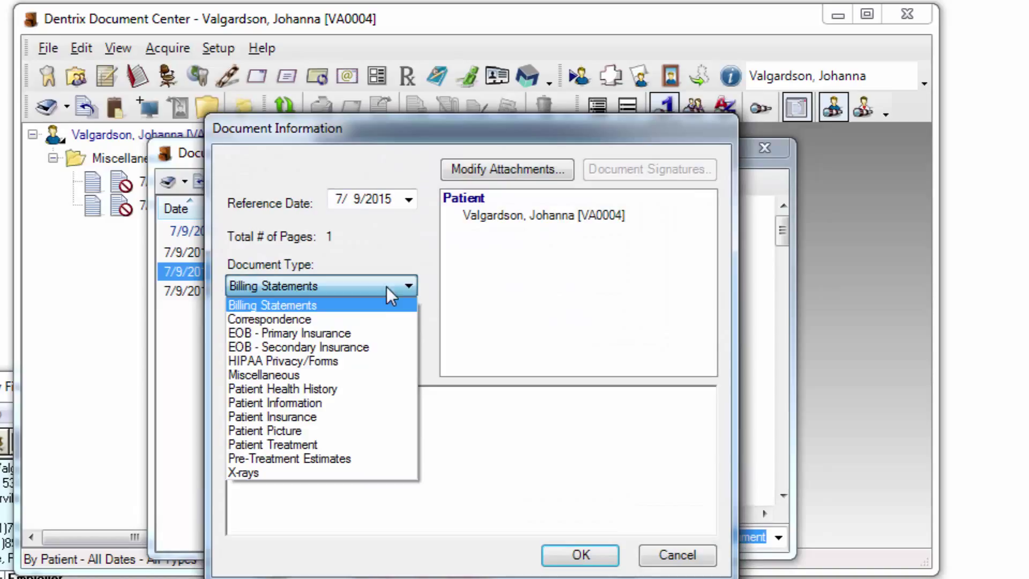
click(355, 374)
click(566, 555)
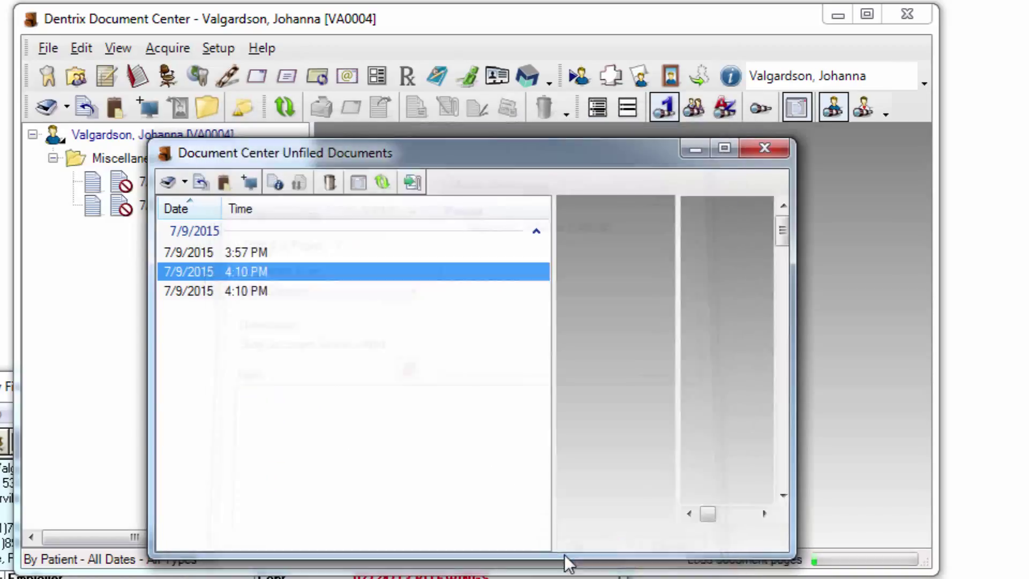
click(114, 259)
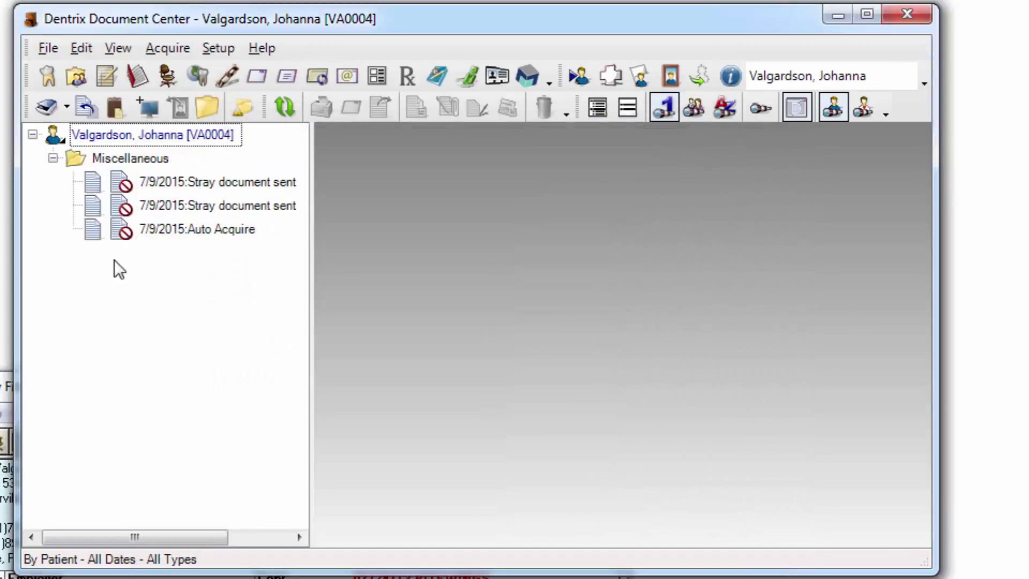